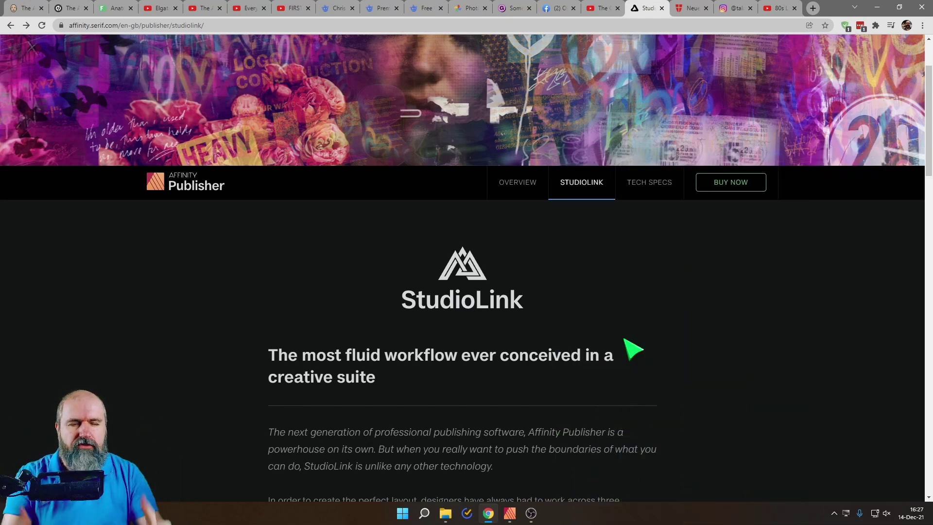
Step: Scroll the StudioLink page down to the 'Check out Affinity Publisher and StudioLink in action' video
scroll(543, 360, down, 20)
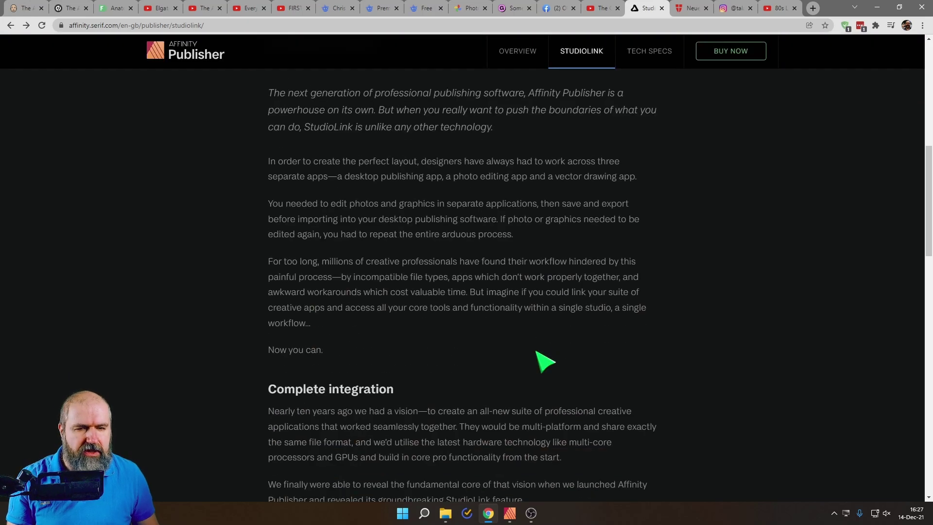
scroll(564, 379, down, 1)
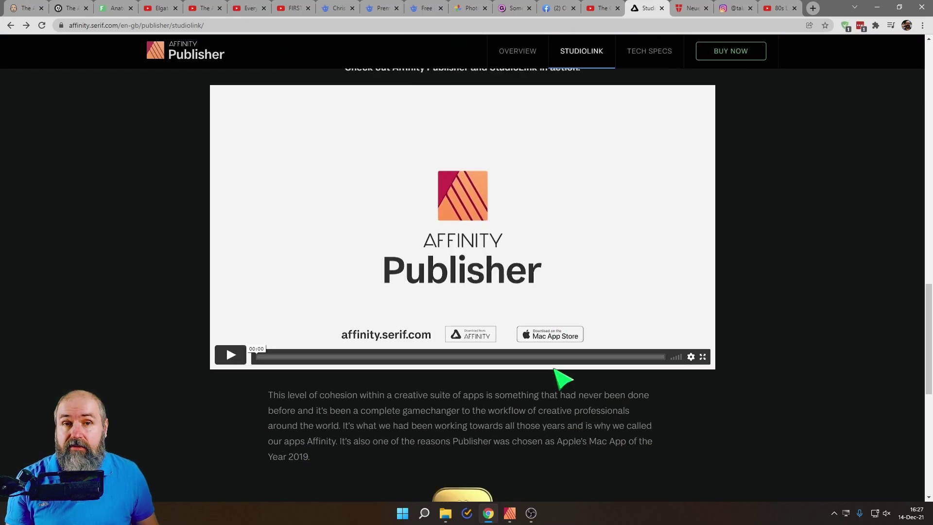
mouse_move(308, 348)
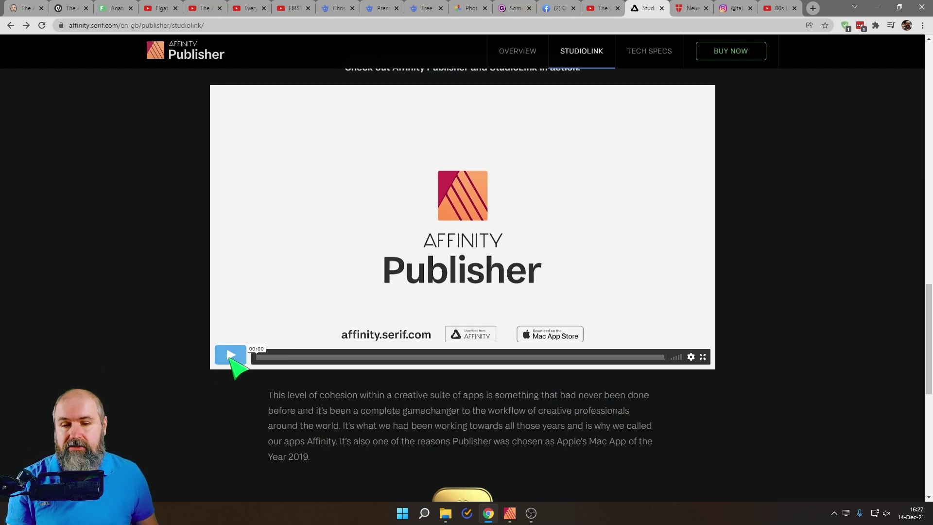
Step: Play the StudioLink demo video, seek back briefly, pause, then resume playback to the end
click(231, 356)
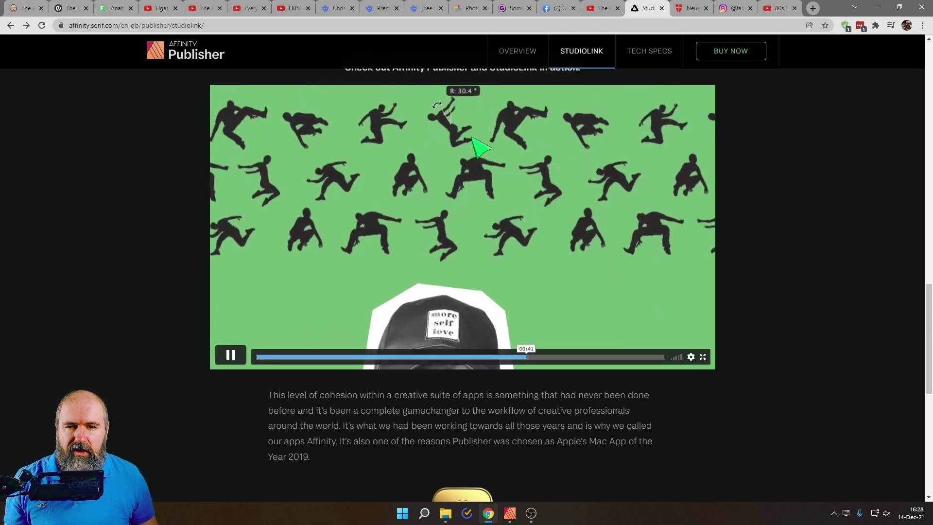
click(524, 356)
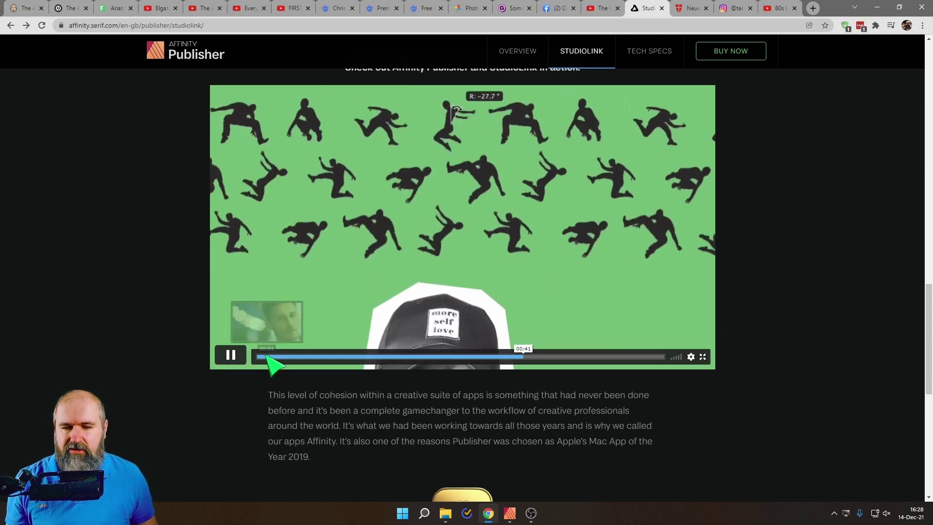
click(231, 354)
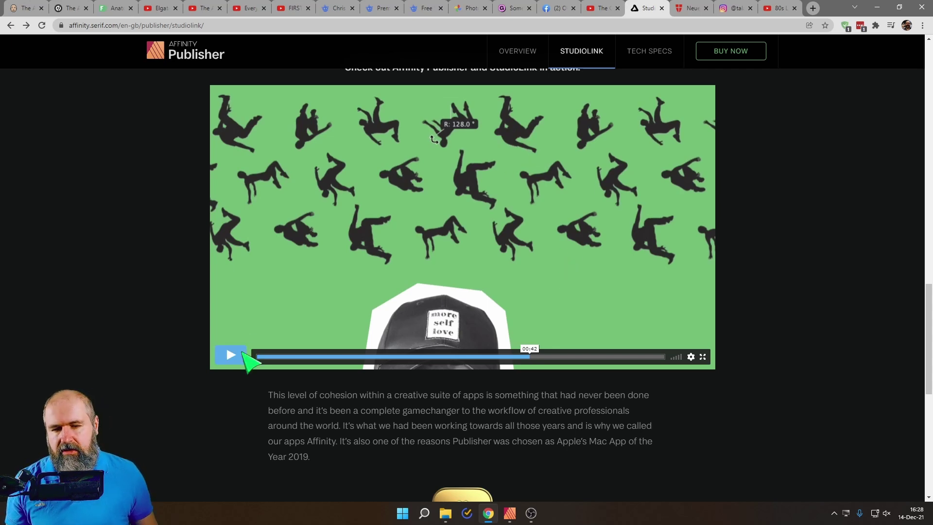
click(232, 355)
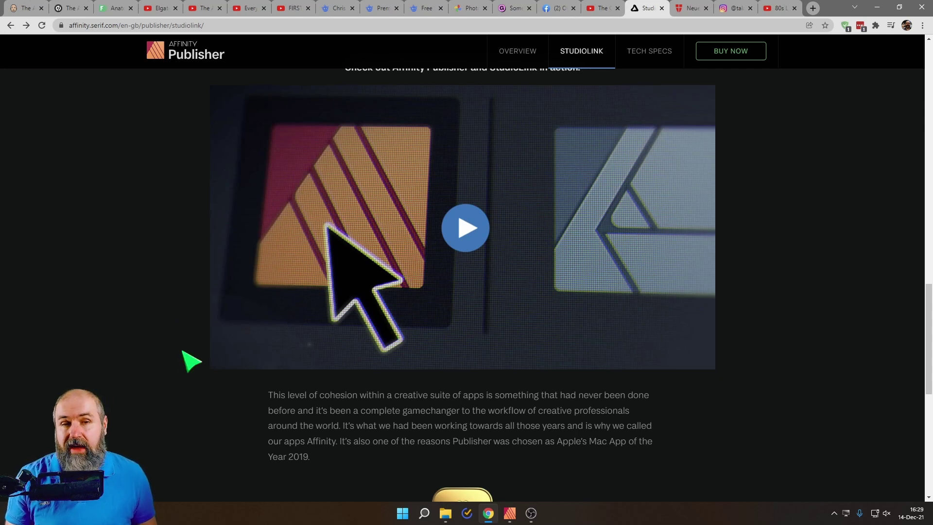
scroll(190, 367, down, 7)
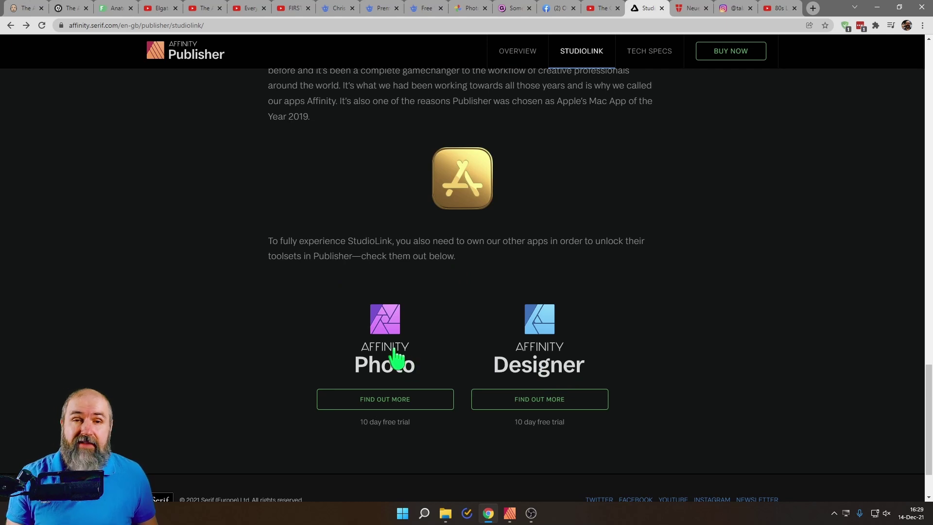
Step: Switch to the Affinity Publisher window showing the Lifestyle Magazine pages 12–13 NIGHT spread
click(508, 513)
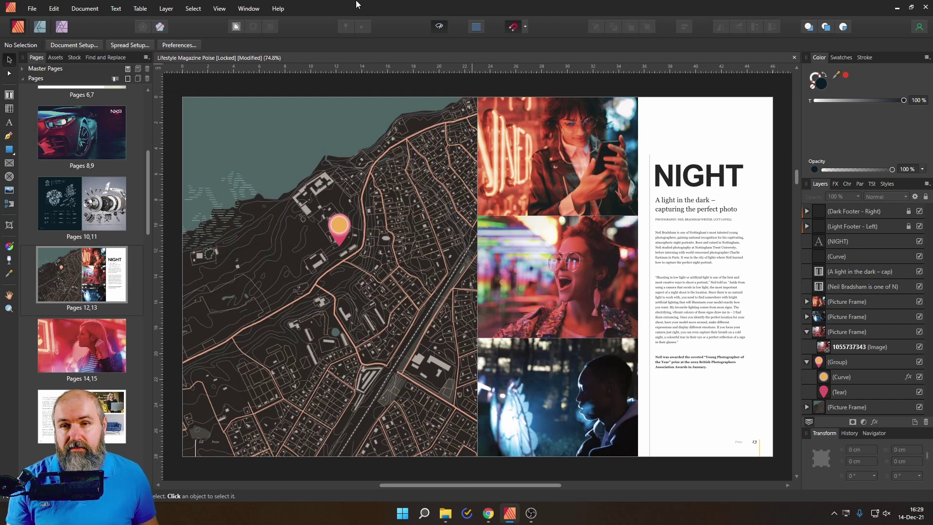
click(280, 9)
click(291, 31)
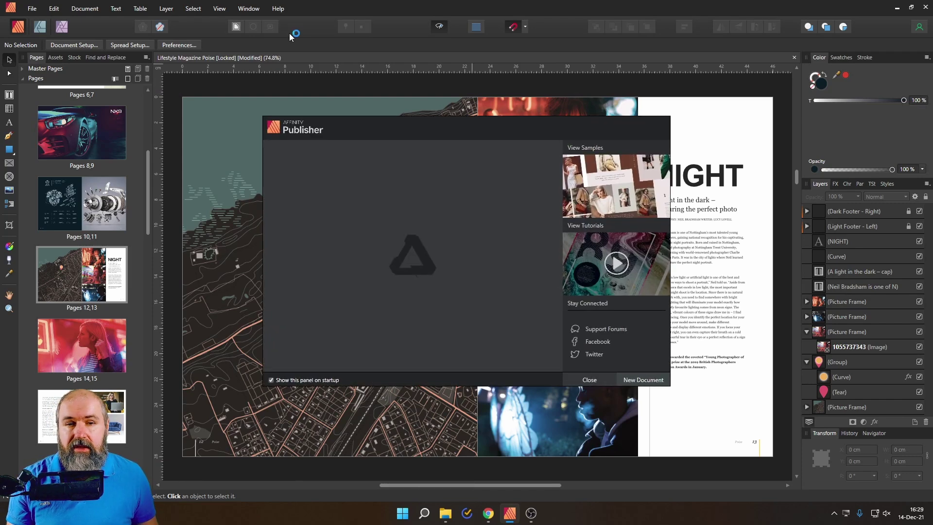
click(599, 179)
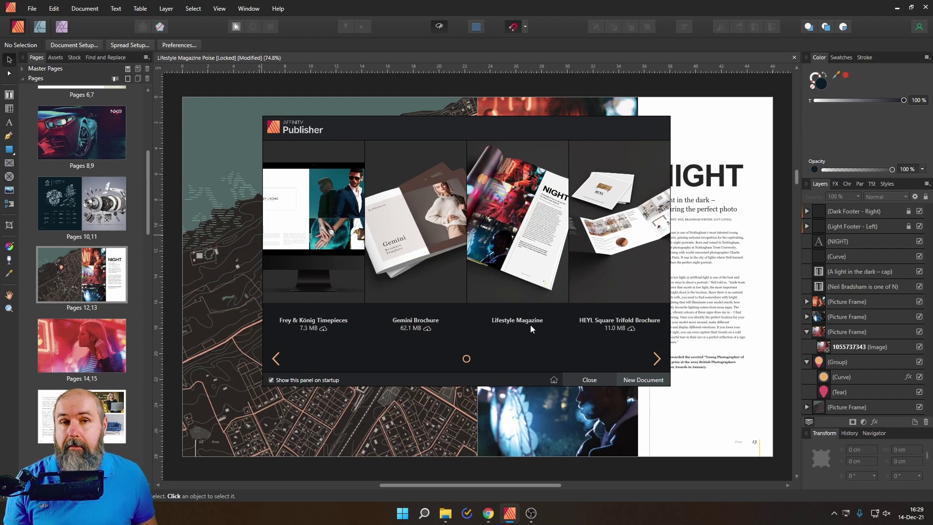
click(589, 380)
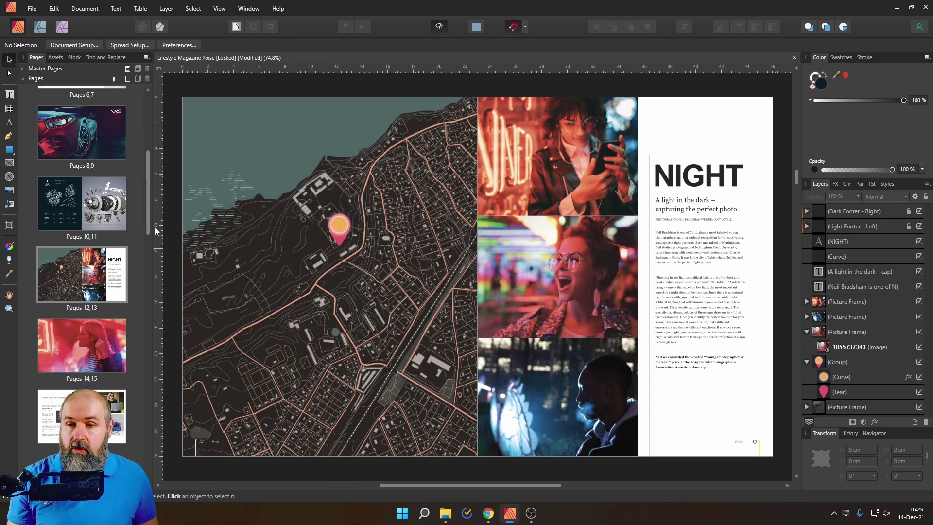
drag(147, 199, 146, 131)
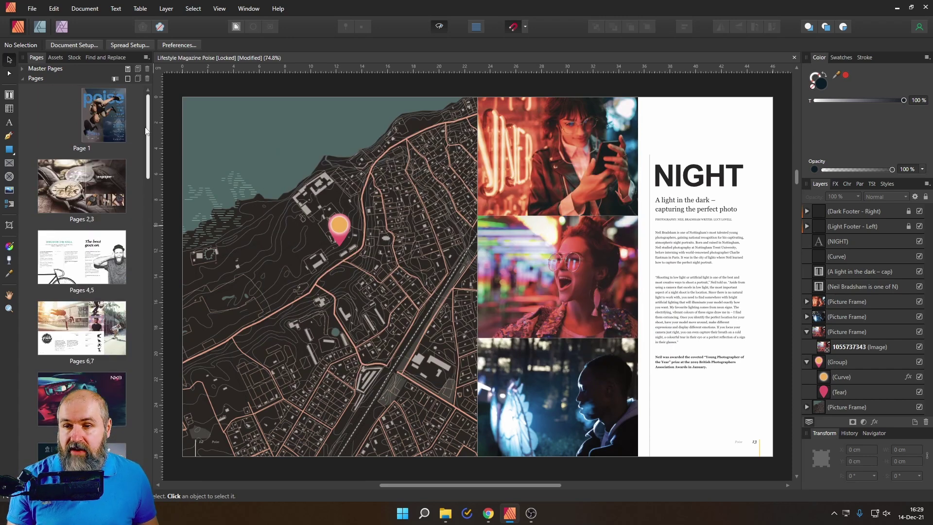
drag(146, 131, 147, 446)
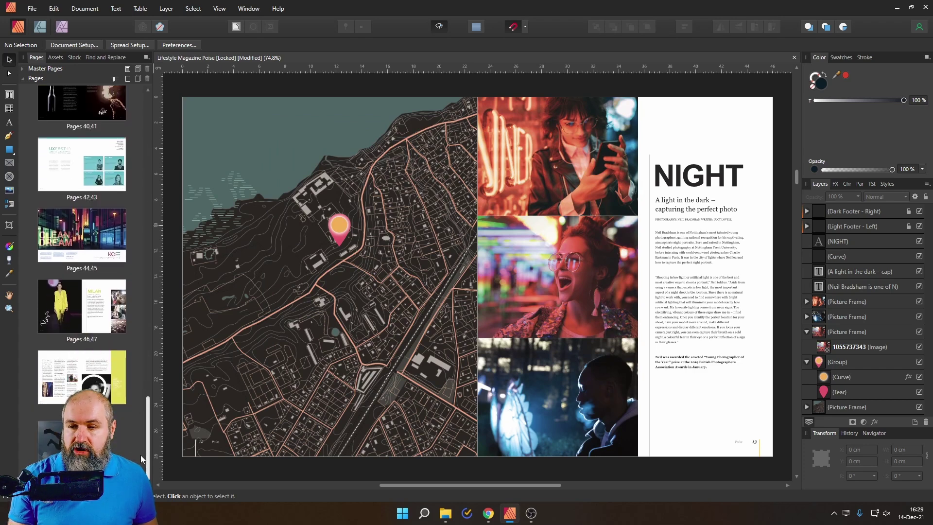
drag(148, 413, 156, 244)
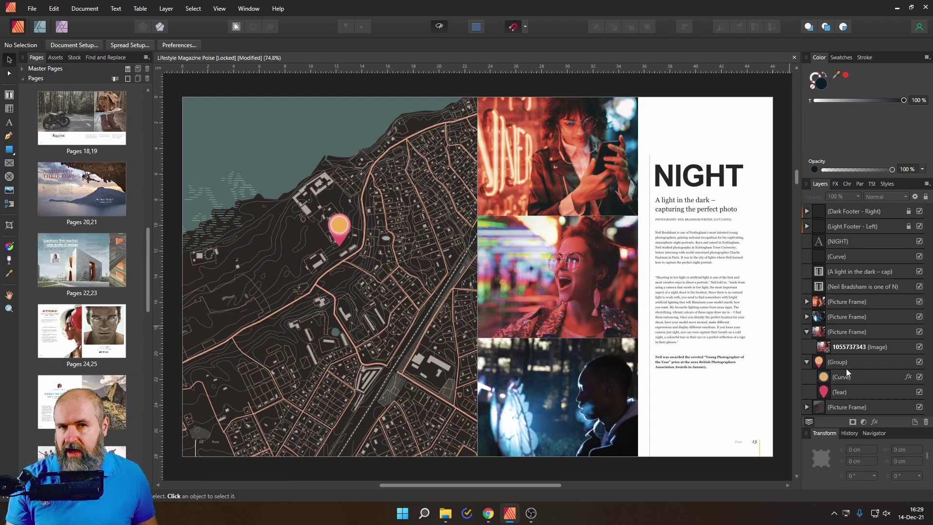
Step: Look over the Pages 20,21 climbing spread, then go back to the Pages 12,13 NIGHT spread
double_click(98, 191)
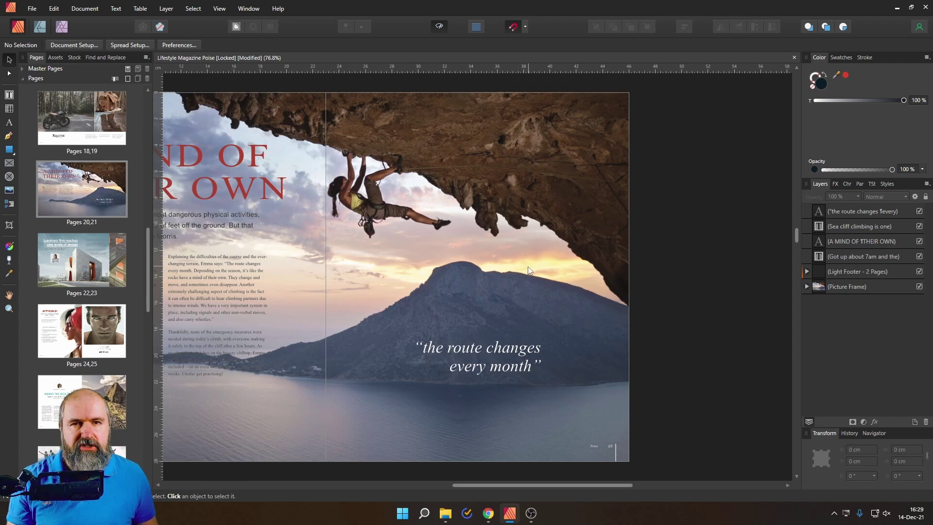
scroll(529, 269, left, 3)
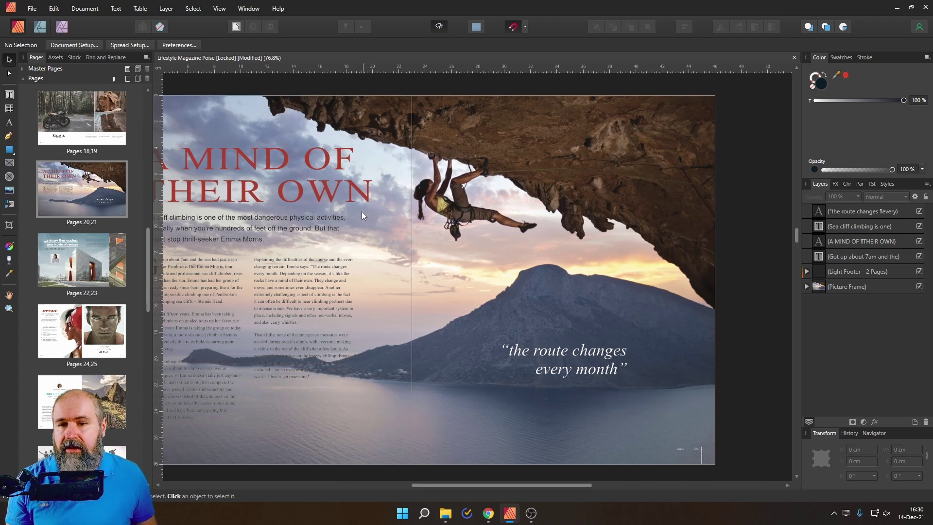
scroll(361, 211, down, 1)
scroll(361, 211, left, 2)
scroll(89, 327, down, 1)
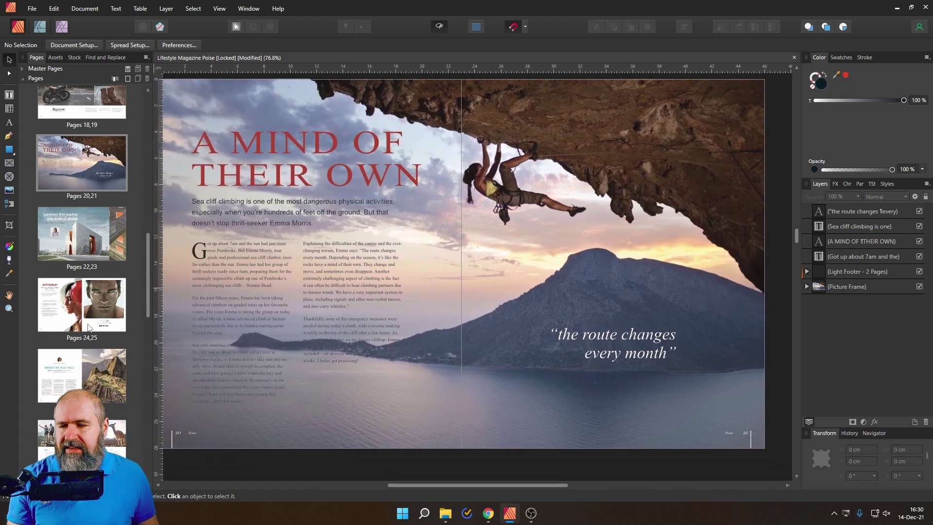
scroll(89, 327, up, 2)
drag(150, 257, 145, 282)
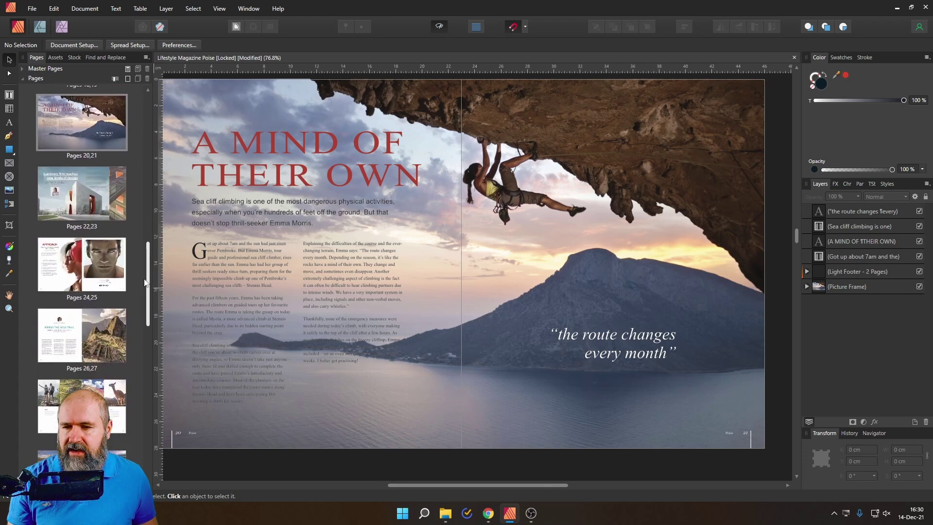
scroll(139, 319, down, 5)
scroll(141, 346, up, 6)
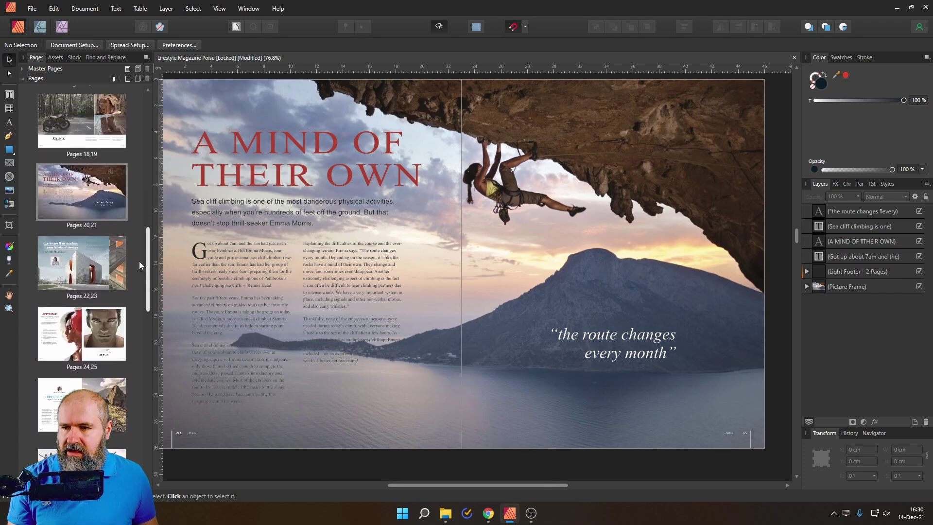
scroll(139, 261, up, 10)
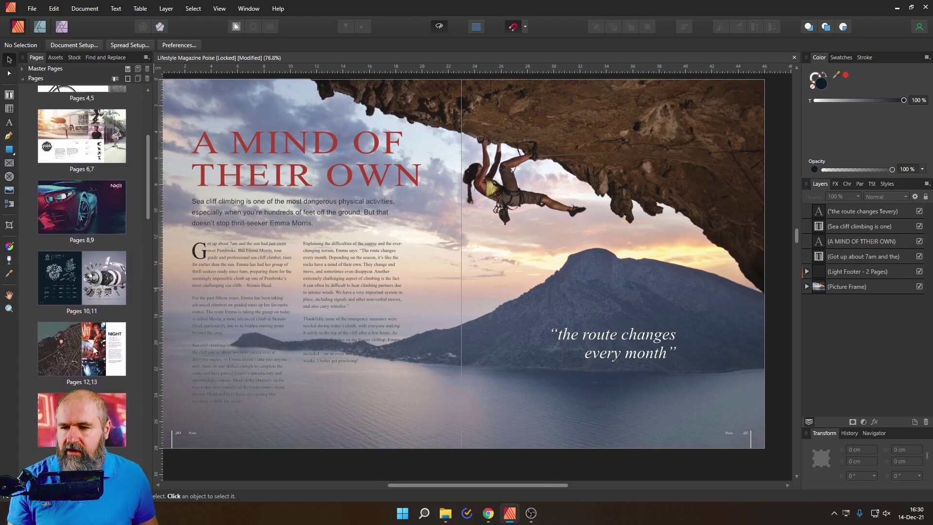
double_click(95, 350)
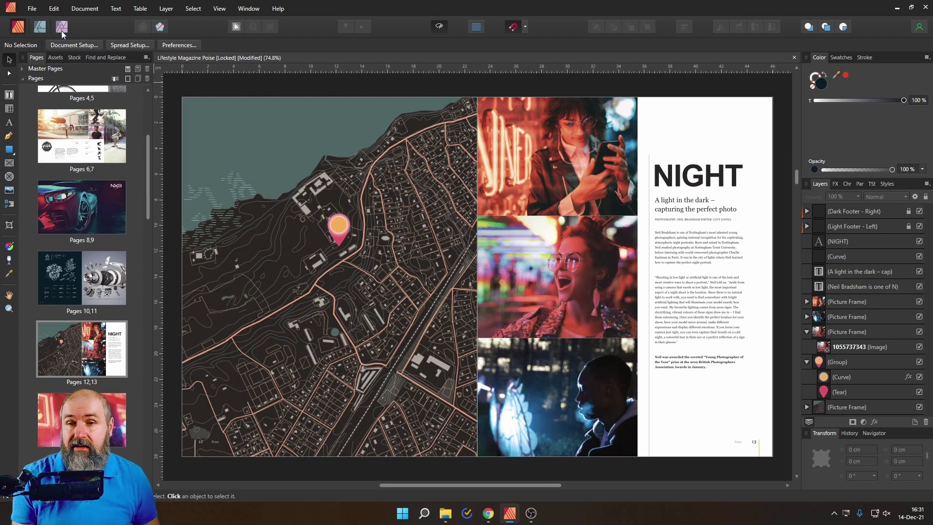
Step: Open the middle photo of the woman in glasses in the Photo persona, then return to Publisher
click(562, 274)
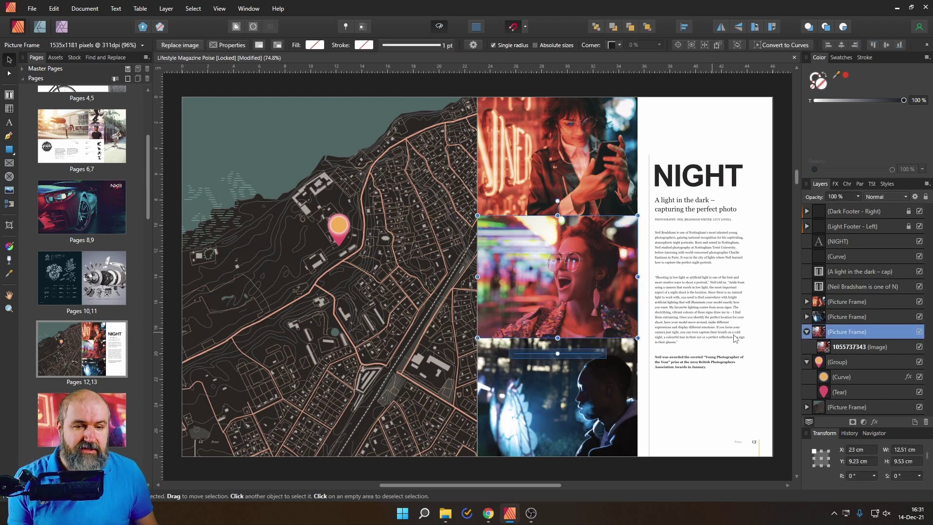
click(61, 26)
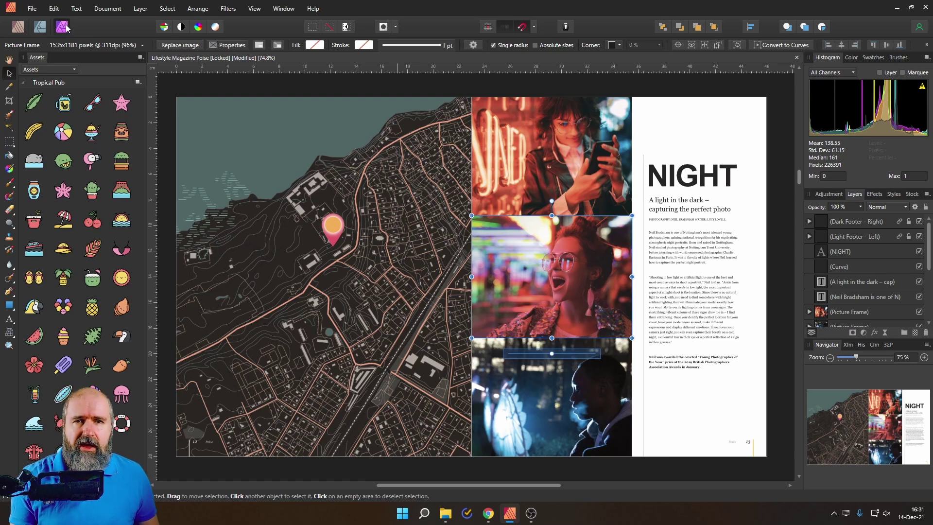
click(19, 27)
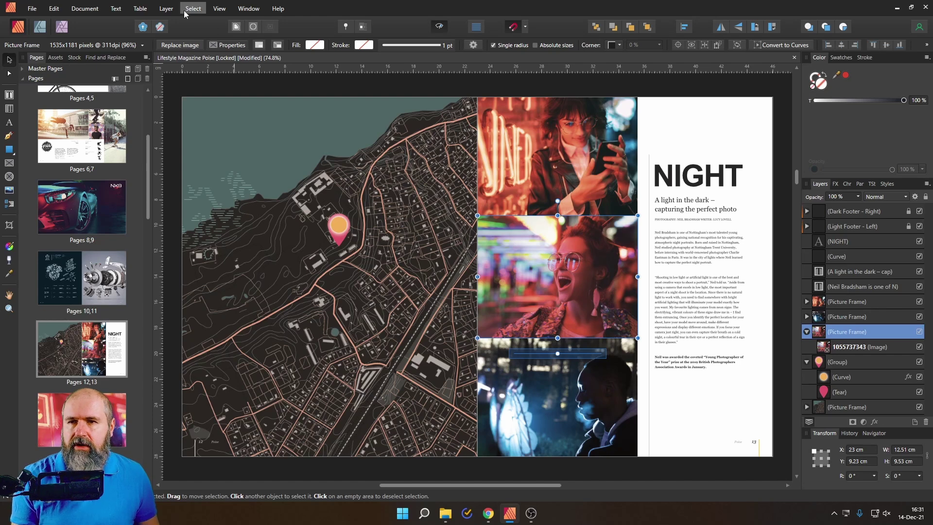
Step: Glance at the Table menu, then bring the middle glasses portrait back into the Photo persona
click(145, 13)
click(145, 10)
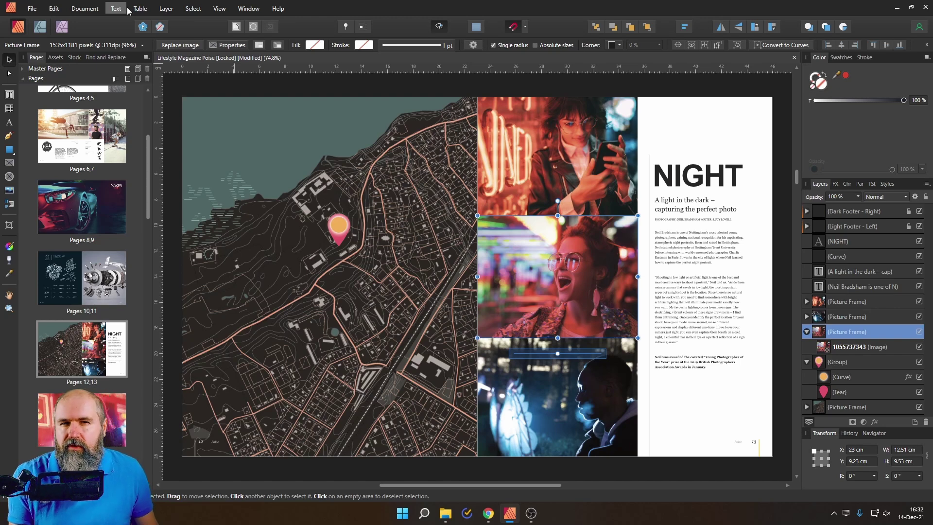
mouse_move(521, 288)
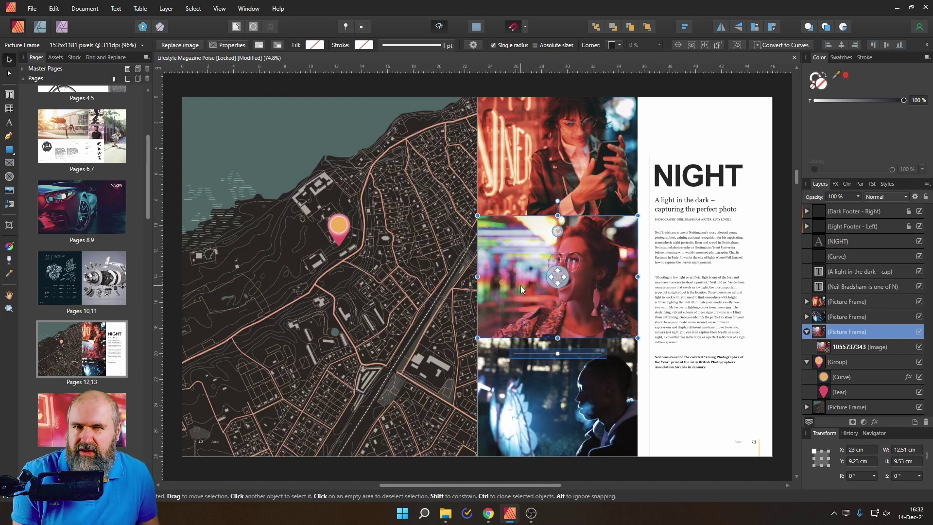
click(65, 28)
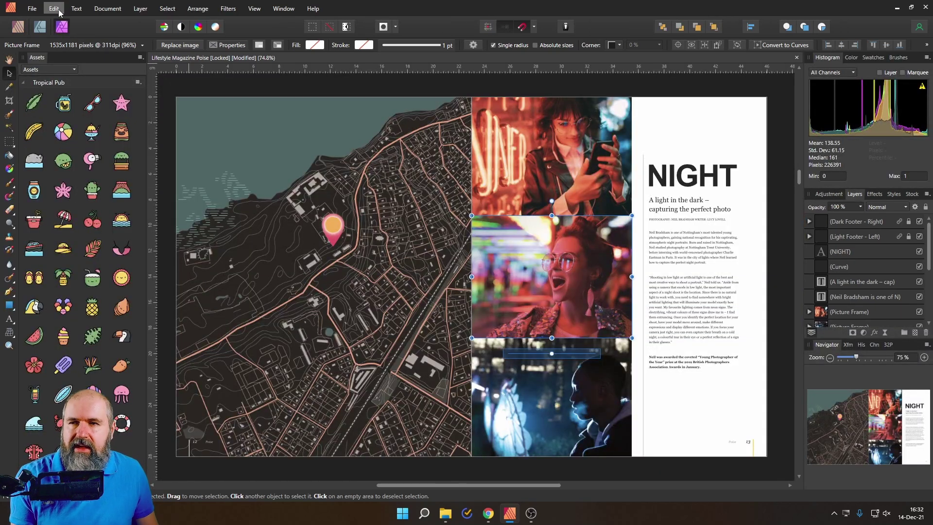
Step: Browse the Filters menu and its submenus, closing it without applying any filter
click(229, 10)
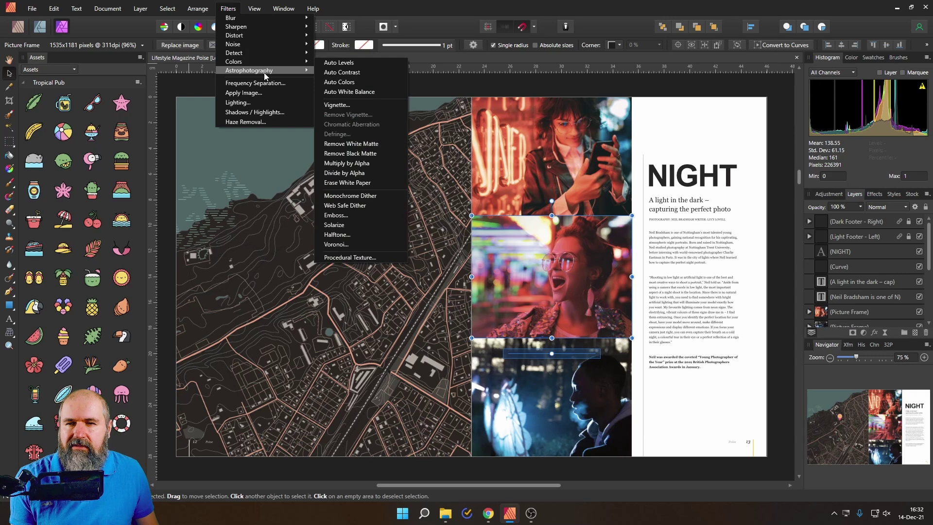
mouse_move(270, 44)
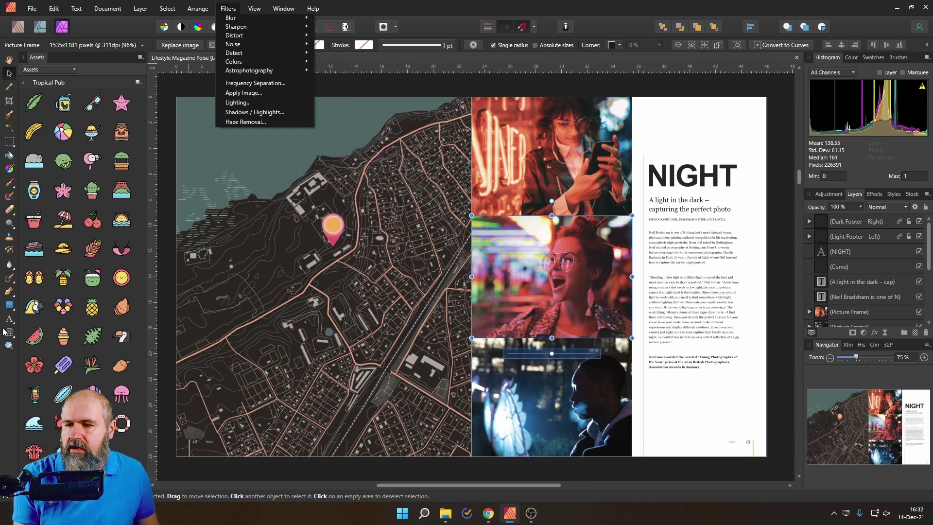
click(9, 374)
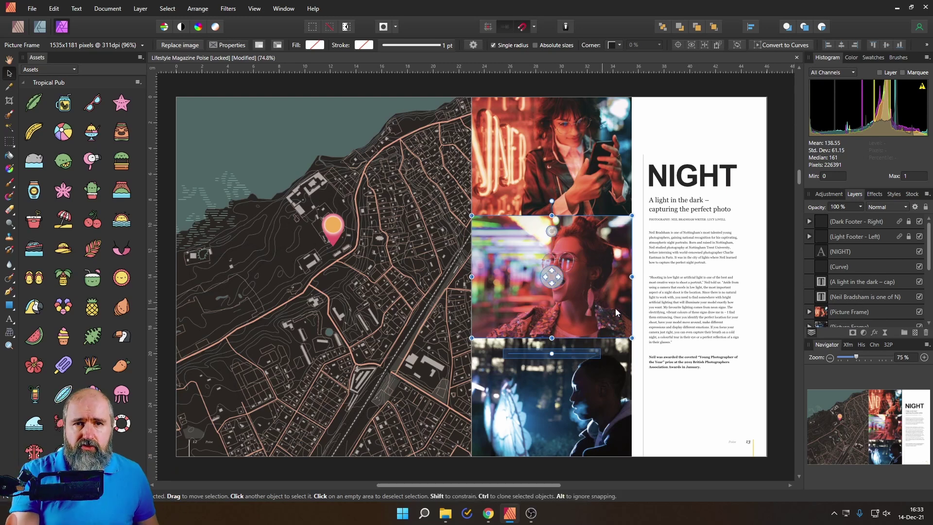
click(40, 27)
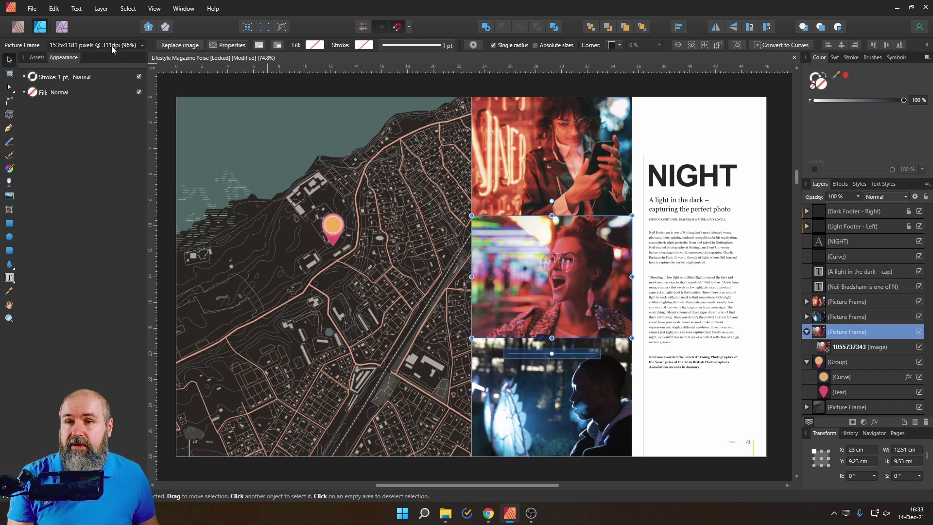
click(62, 26)
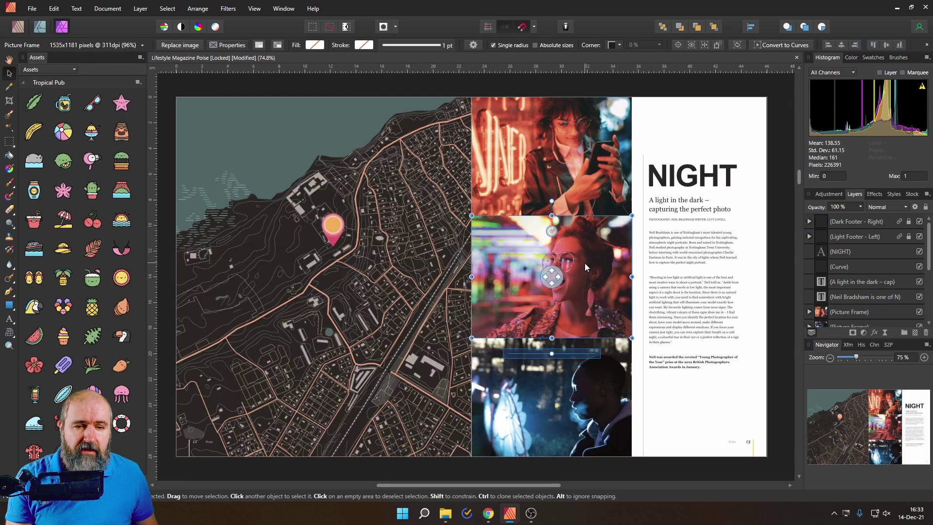
Step: Select the top picture frame's image in the Layers panel and add an HSL adjustment to it
click(827, 313)
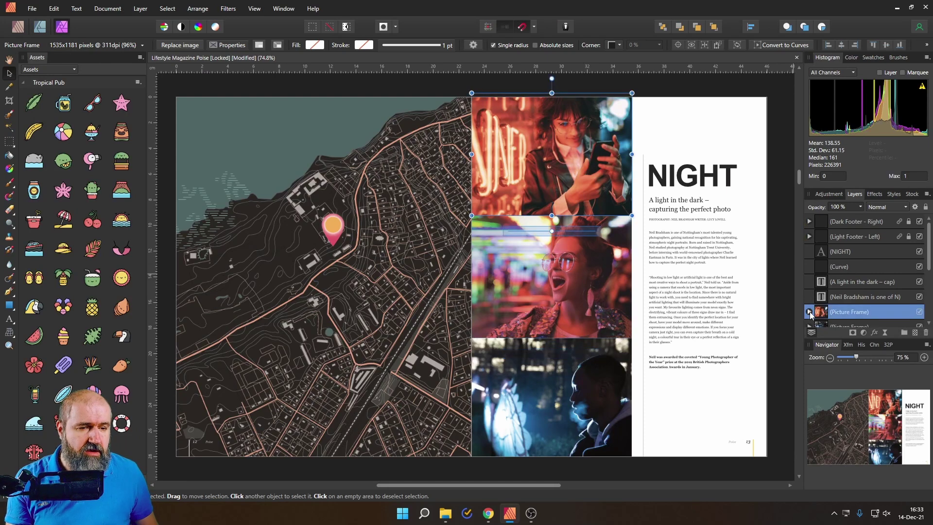
click(808, 312)
scroll(863, 271, down, 2)
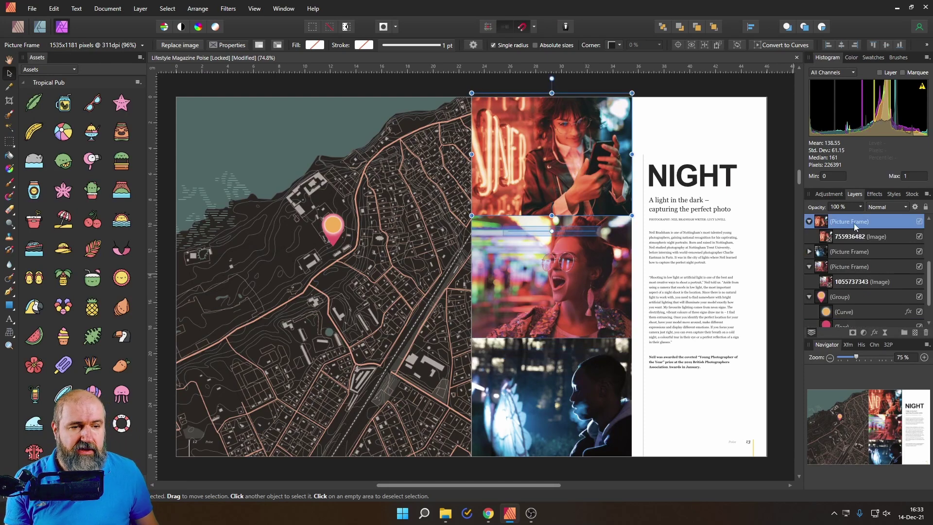
click(864, 236)
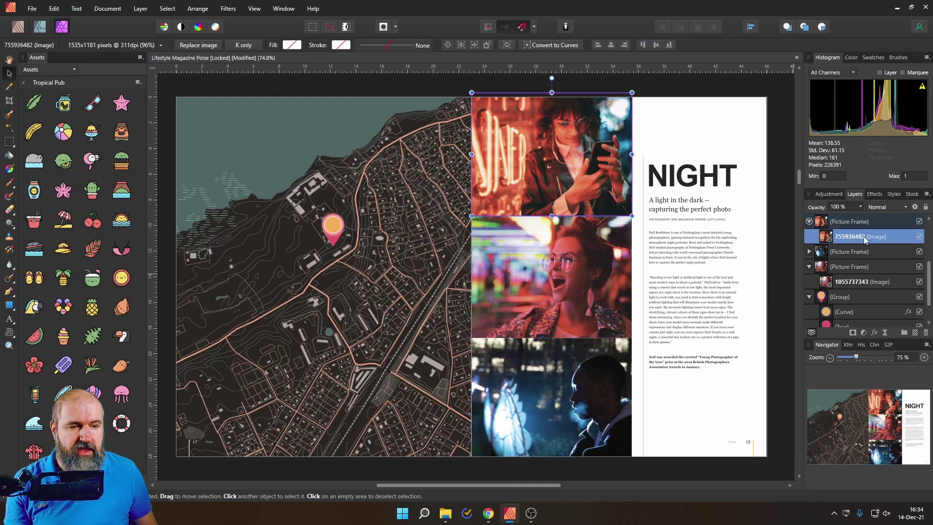
click(864, 333)
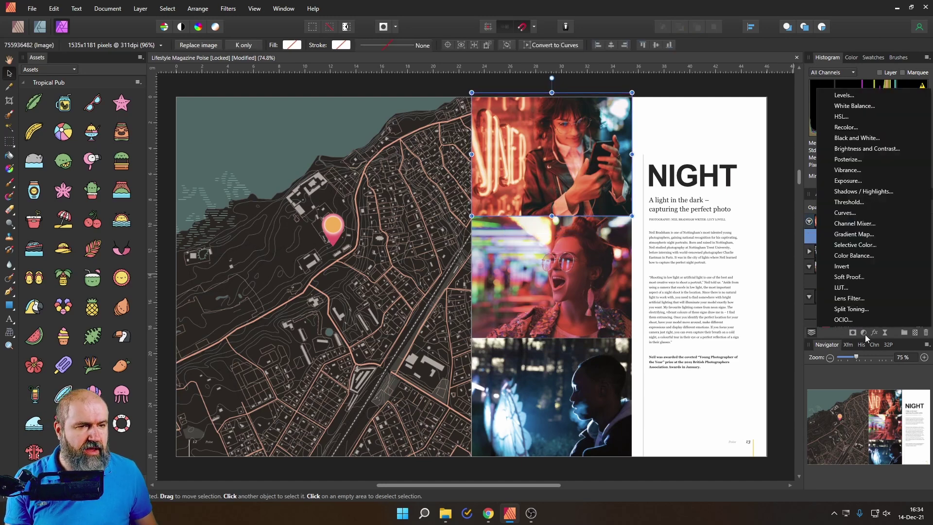
click(843, 117)
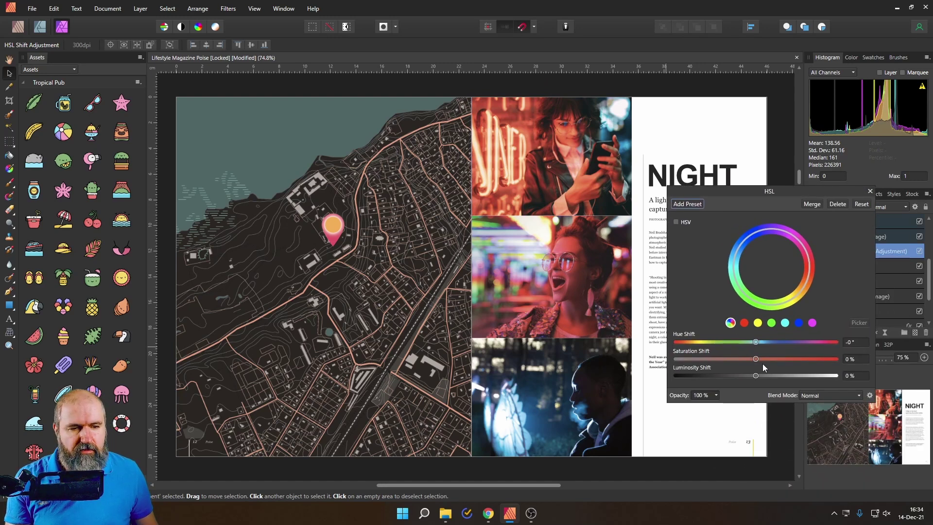
drag(755, 358, 616, 361)
click(870, 191)
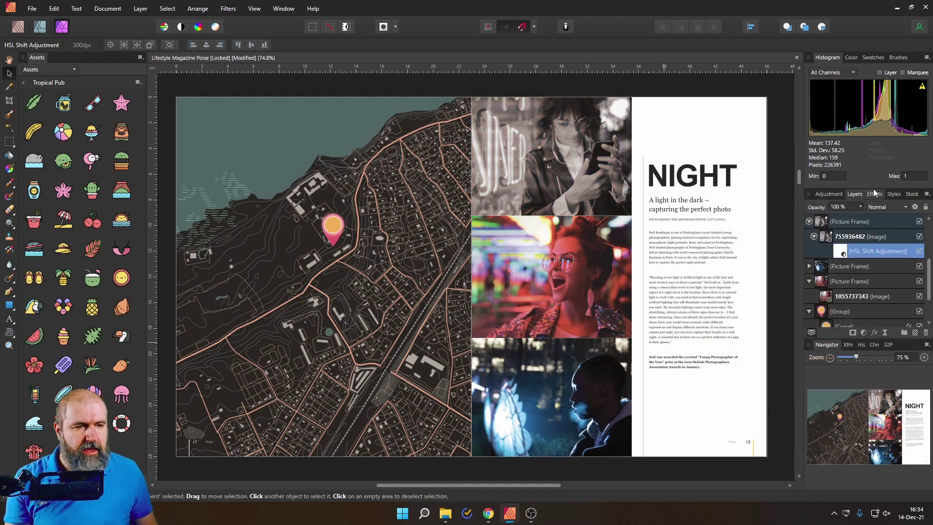
click(556, 159)
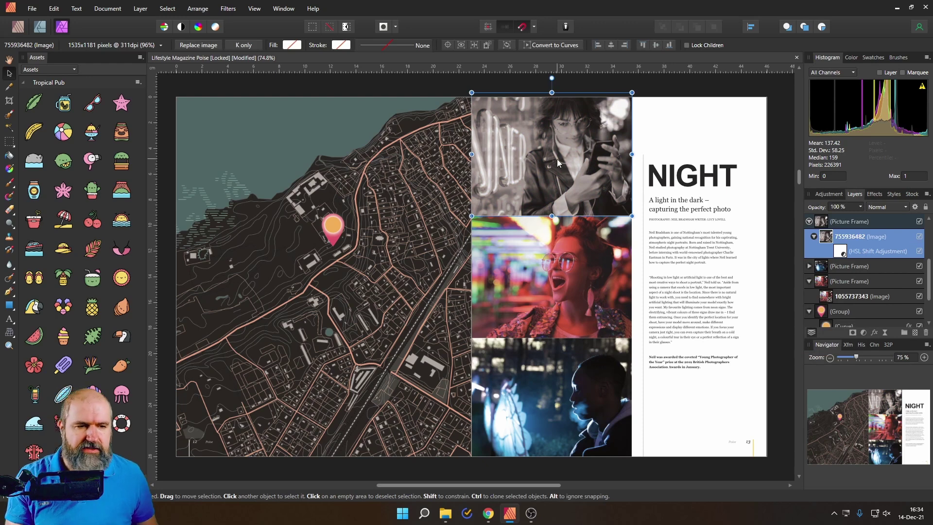
click(842, 251)
drag(842, 252, 830, 297)
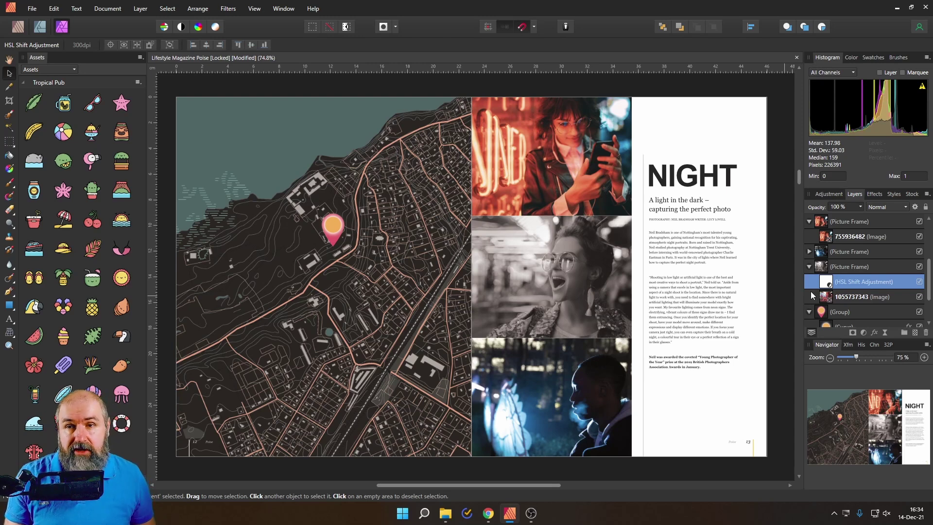
Step: Switch back to the Publisher persona to view the spread with the black-and-white middle portrait
click(17, 27)
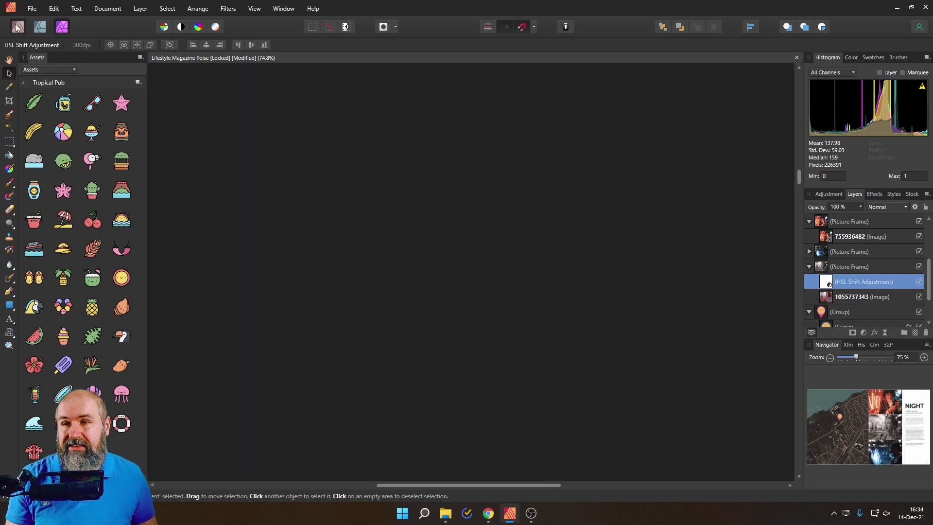